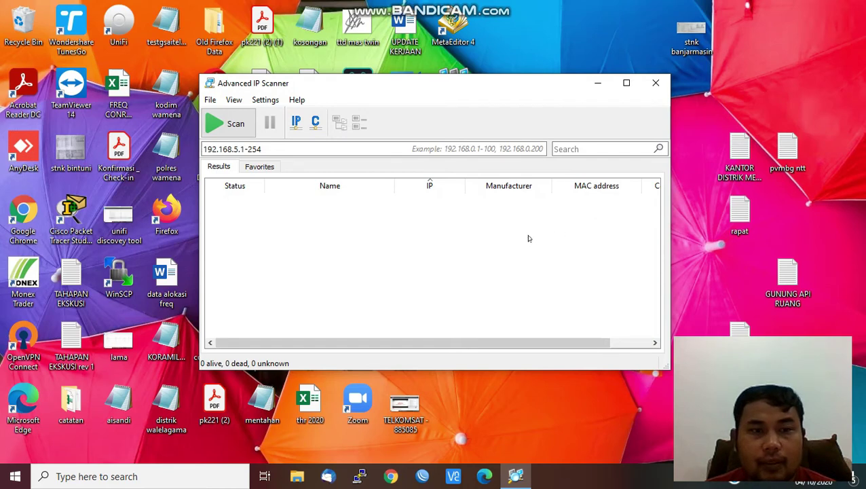
- Minimize the empty Advanced IP Scanner window to reveal the desktop
{"action": "left_click", "coordinate": [598, 82]}
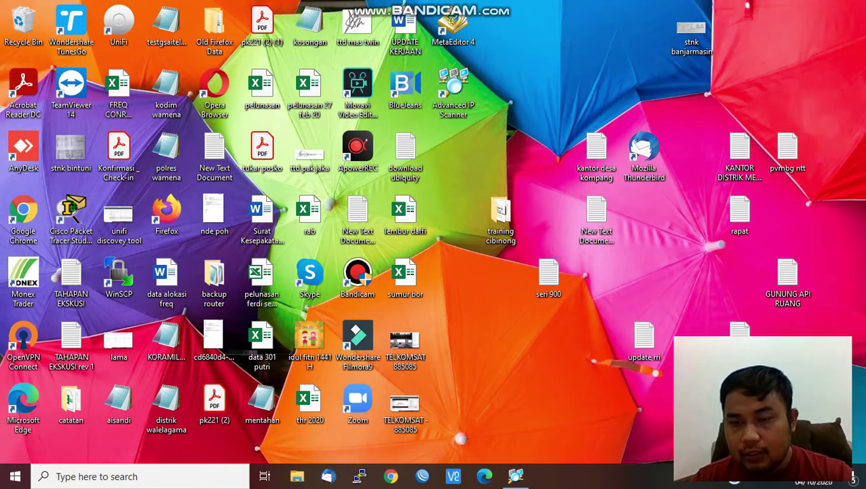
- Turn Wi-Fi on and connect to the open EnGenius70F932_1-2.4GHz network
{"action": "left_click", "coordinate": [734, 481]}
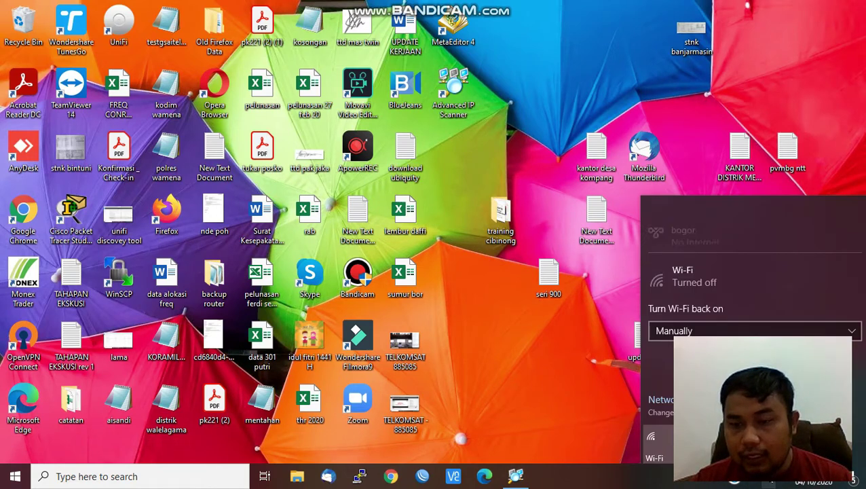
{"action": "left_click", "coordinate": [655, 441]}
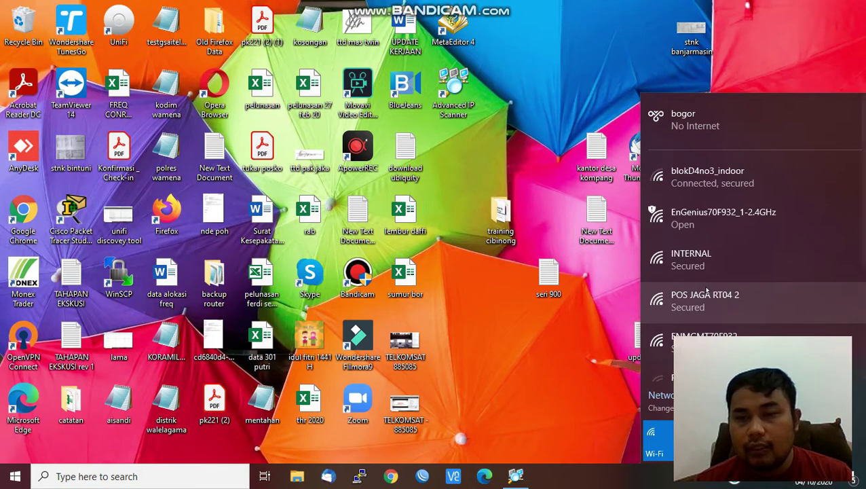
{"action": "left_click", "coordinate": [736, 219]}
{"action": "left_click", "coordinate": [806, 305]}
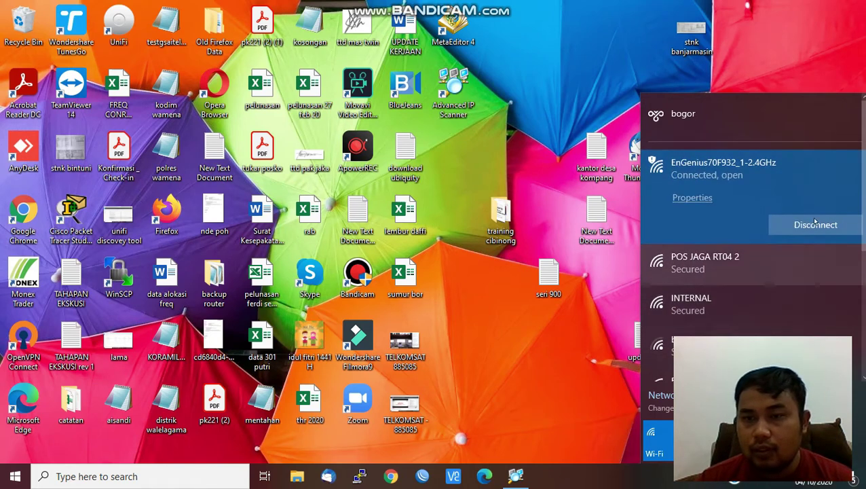
{"action": "left_click", "coordinate": [779, 61]}
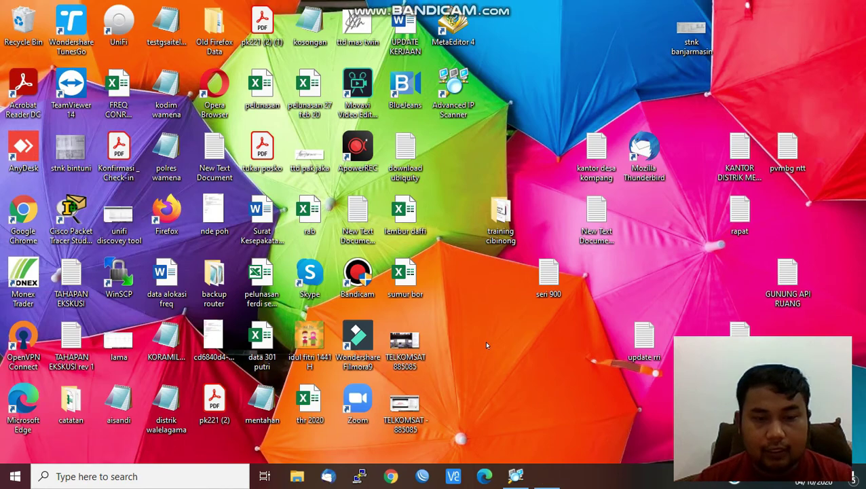
- Ping 8.8.8.8 from Command Prompt (4 replies, 0% loss), then minimize the console
{"action": "key", "text": "super+r"}
{"action": "key", "text": "Return"}
{"action": "type", "text": "ping 8.8.8.8"}
{"action": "key", "text": "Return"}
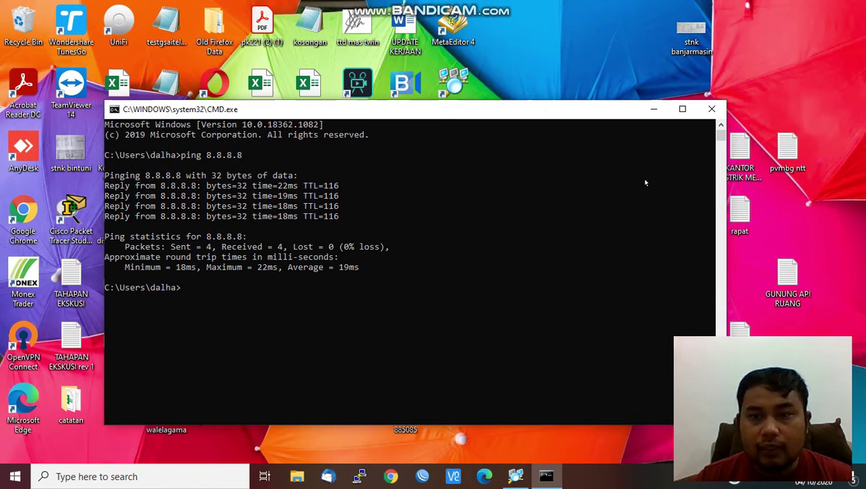
{"action": "left_click", "coordinate": [653, 110]}
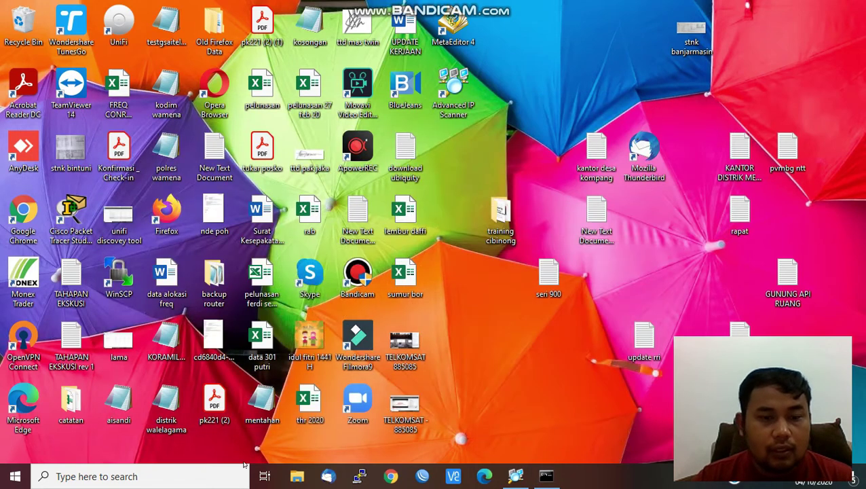
- Scan 192.168.5.1-254, locate ENS620EXT at 192.168.5.9, then close Advanced IP Scanner
{"action": "left_click", "coordinate": [212, 480]}
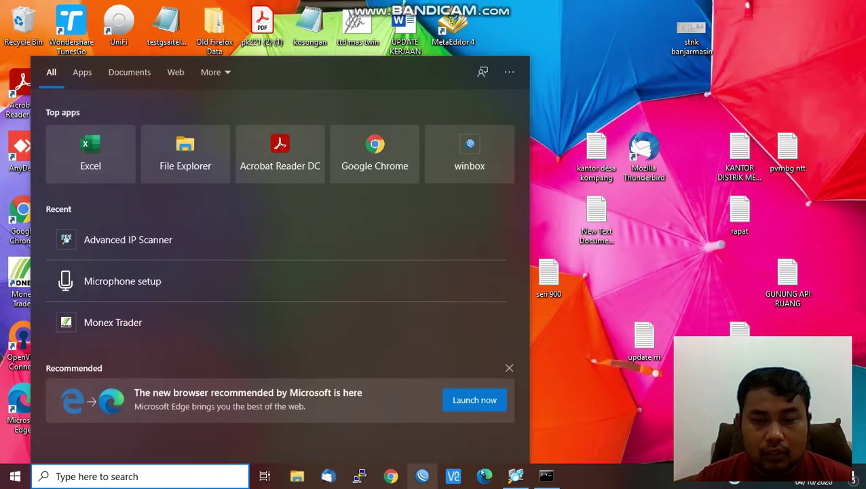
{"action": "left_click", "coordinate": [573, 404]}
{"action": "left_click", "coordinate": [516, 476]}
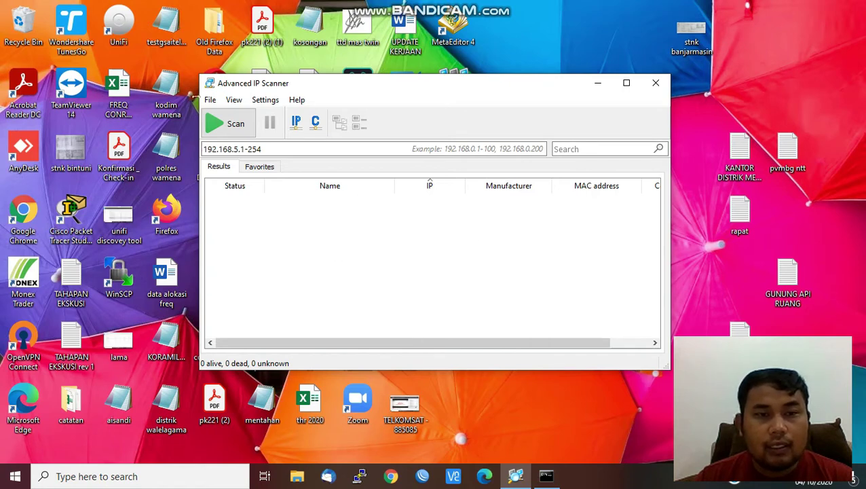
{"action": "left_click", "coordinate": [228, 129]}
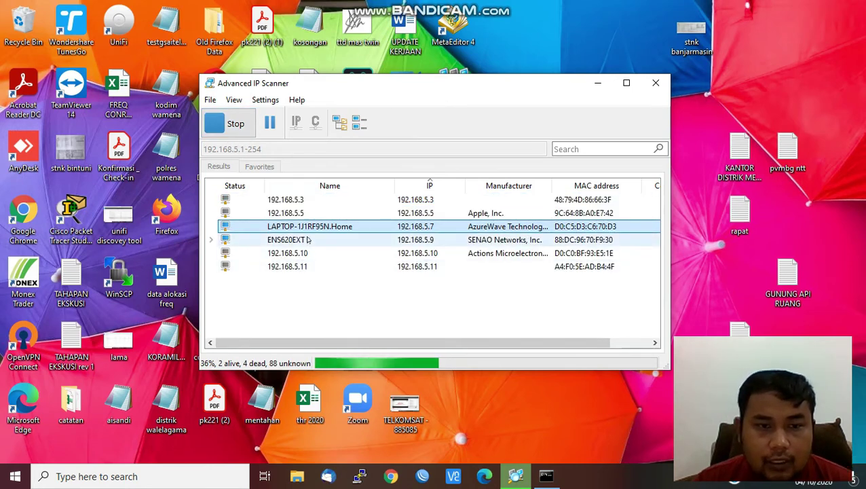
{"action": "left_click", "coordinate": [303, 241]}
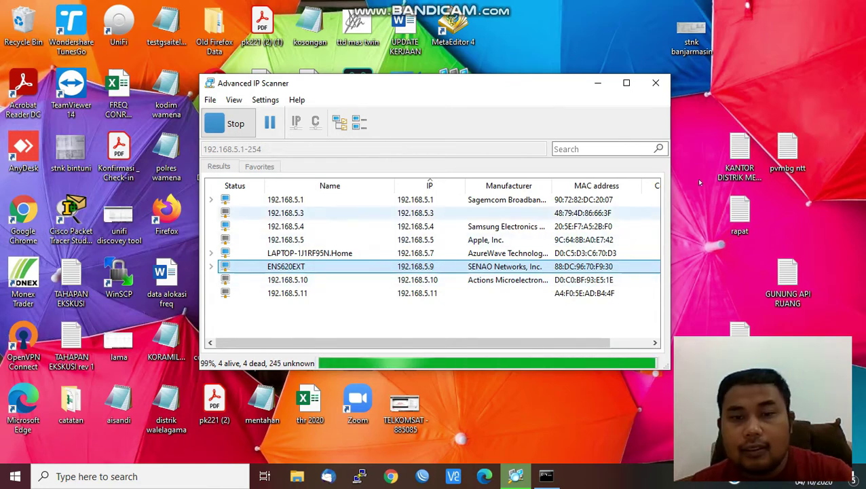
{"action": "left_click", "coordinate": [658, 86]}
- Load the access point's web page at 192.168.5.9 in Chrome
{"action": "left_click", "coordinate": [392, 477]}
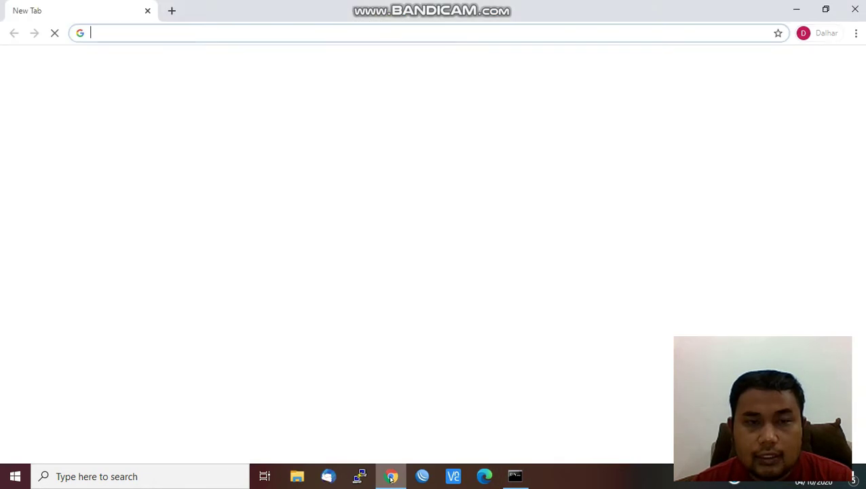
{"action": "left_click", "coordinate": [279, 39]}
{"action": "type", "text": "192.168.5."}
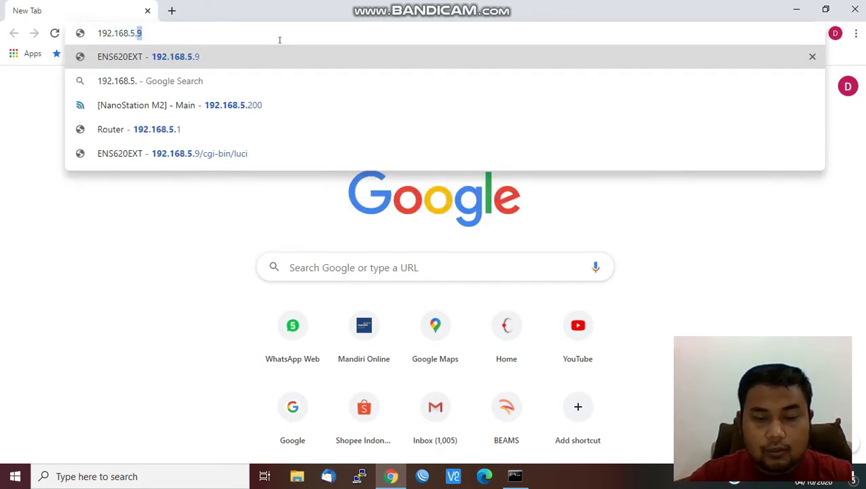
{"action": "type", "text": "9"}
{"action": "key", "text": "Return"}
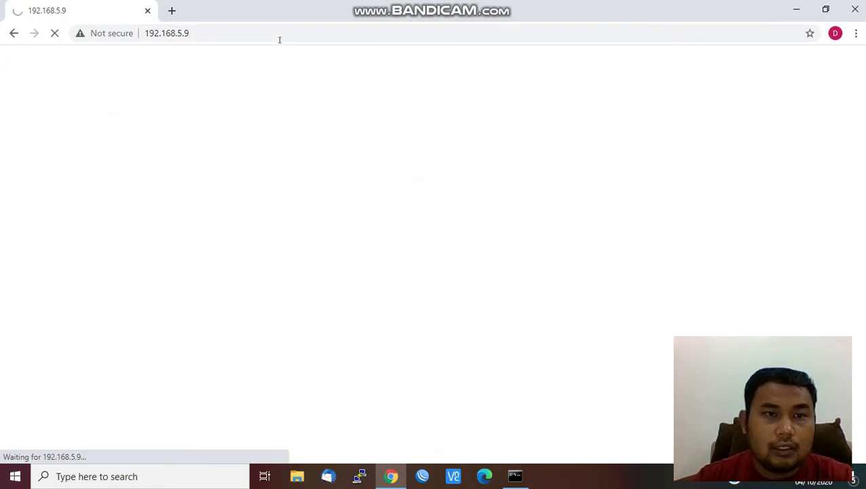
- Log in with the device's username and password to reach Device Status
{"action": "type", "text": "admin"}
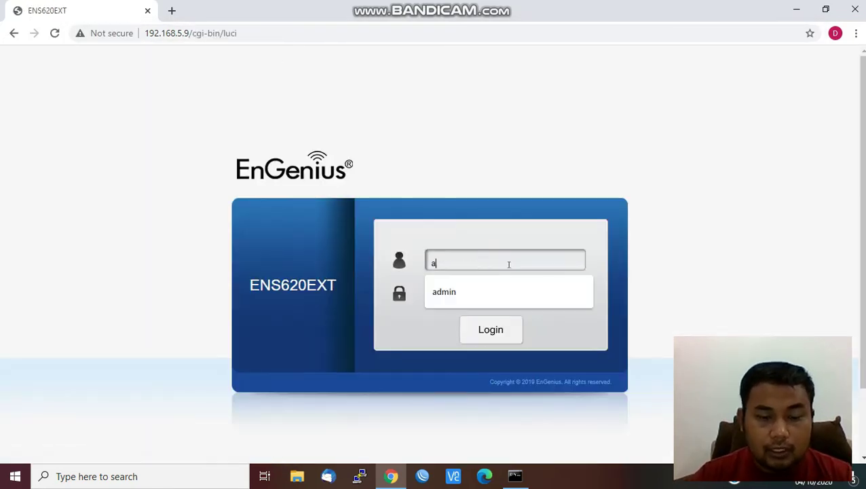
{"action": "key", "text": "Tab"}
{"action": "type", "text": "admin"}
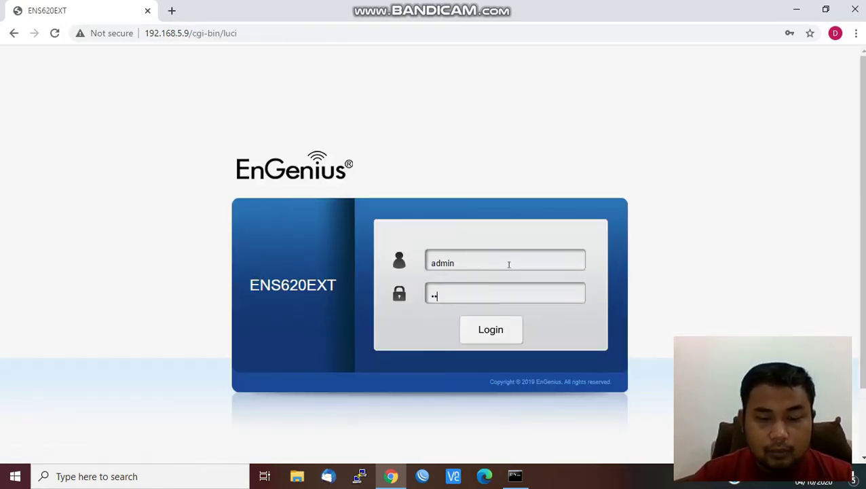
{"action": "key", "text": "Return"}
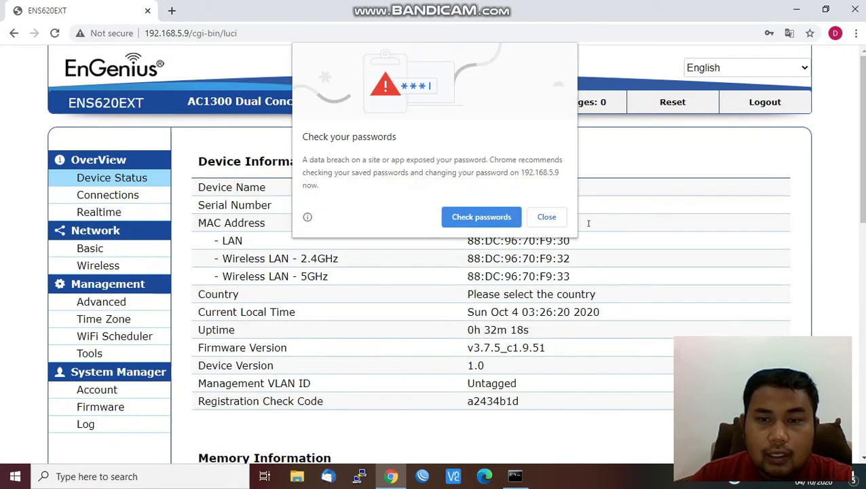
- Dismiss the password popup, review Device Status and the ping console, then open Advanced settings
{"action": "left_click", "coordinate": [547, 217]}
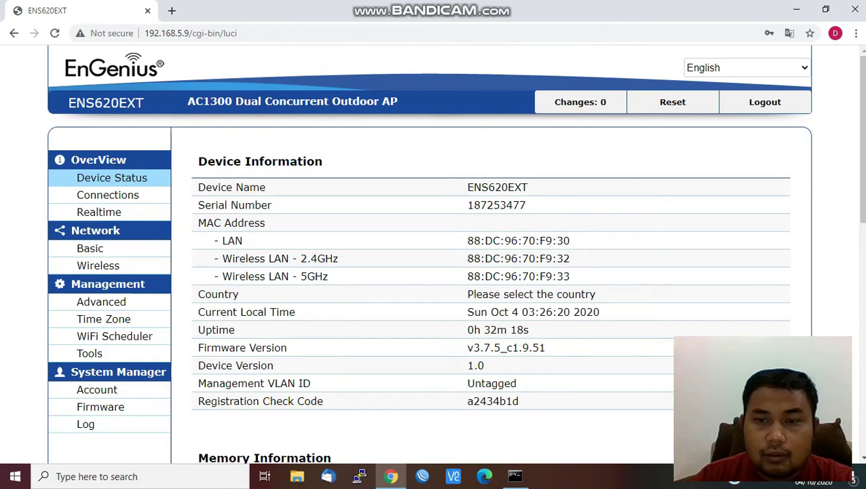
{"action": "scroll", "coordinate": [480, 276], "scroll_direction": "down", "scroll_amount": 2}
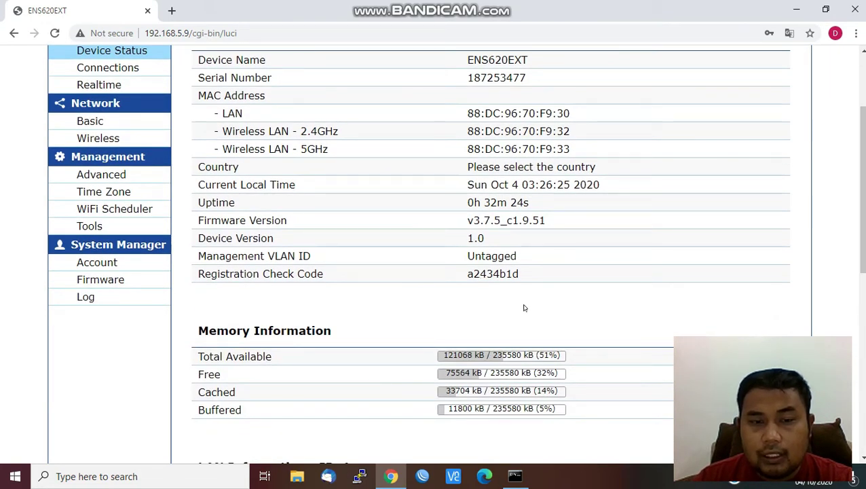
{"action": "scroll", "coordinate": [523, 306], "scroll_direction": "up", "scroll_amount": 2}
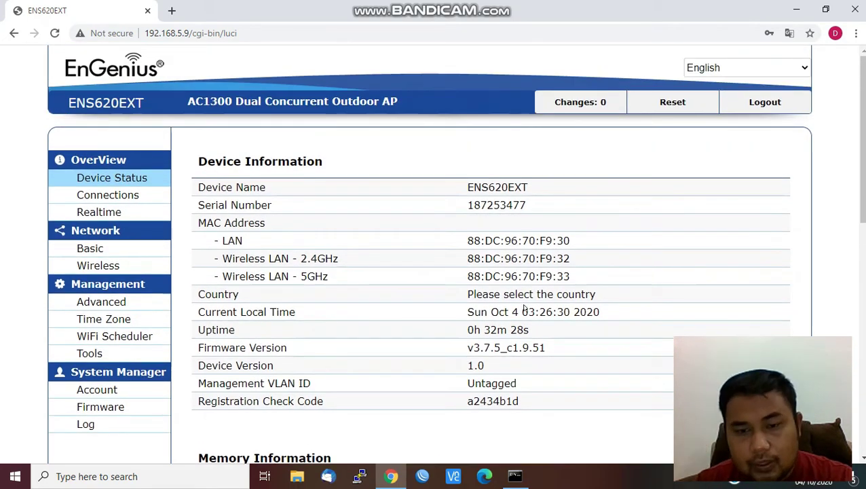
{"action": "left_click", "coordinate": [523, 477]}
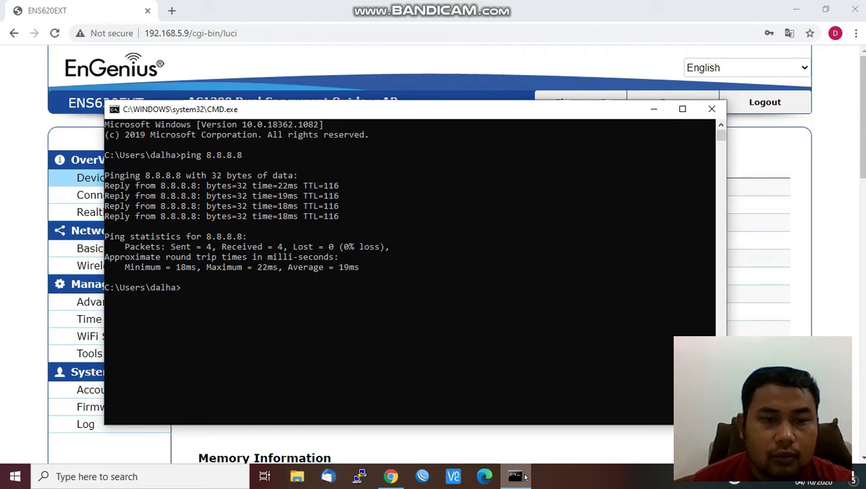
{"action": "left_click", "coordinate": [569, 57]}
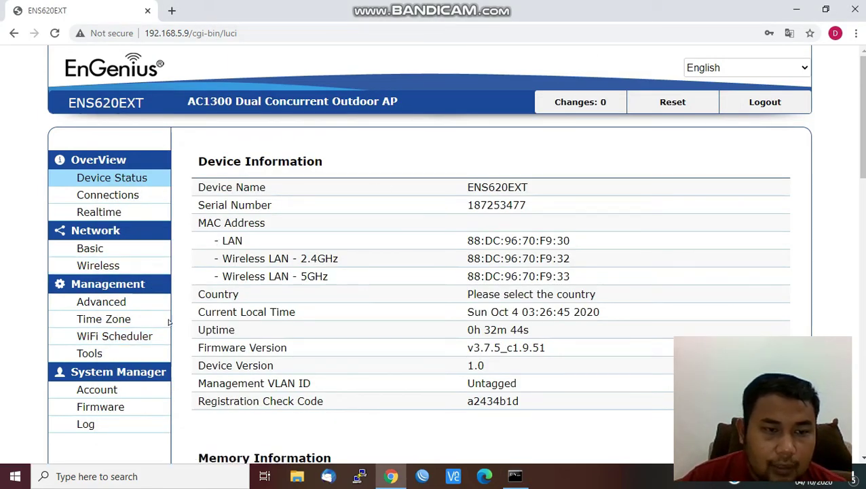
{"action": "left_click", "coordinate": [108, 302]}
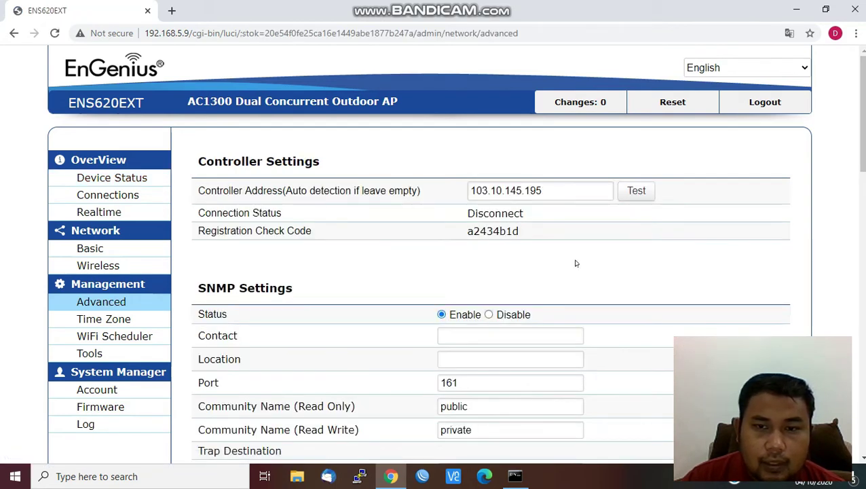
- Apply the Advanced settings and test controller 103.10.145.195, dismissing the no-response failure alert
{"action": "scroll", "coordinate": [572, 193], "scroll_direction": "down", "scroll_amount": 1}
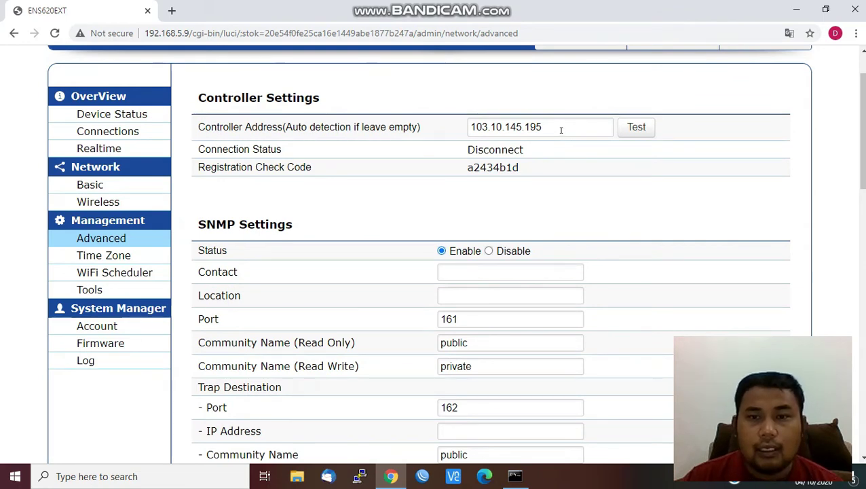
{"action": "scroll", "coordinate": [561, 129], "scroll_direction": "down", "scroll_amount": 15}
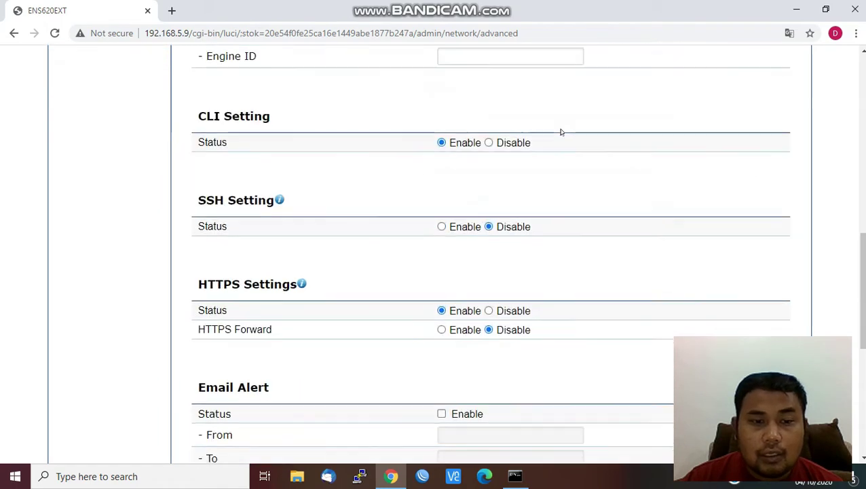
{"action": "left_click", "coordinate": [212, 446]}
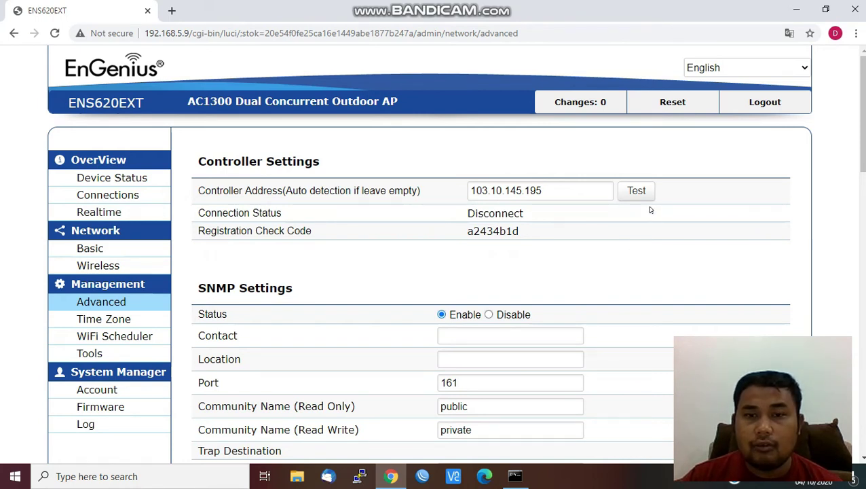
{"action": "left_click", "coordinate": [636, 191]}
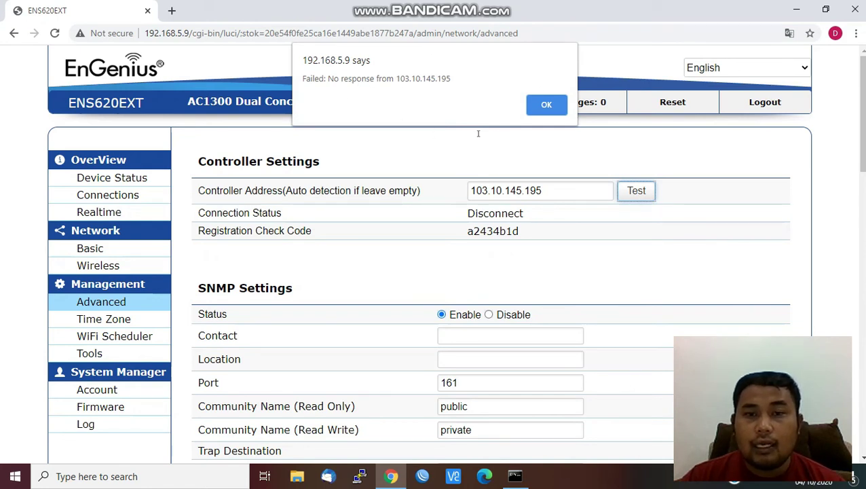
{"action": "left_click", "coordinate": [552, 110]}
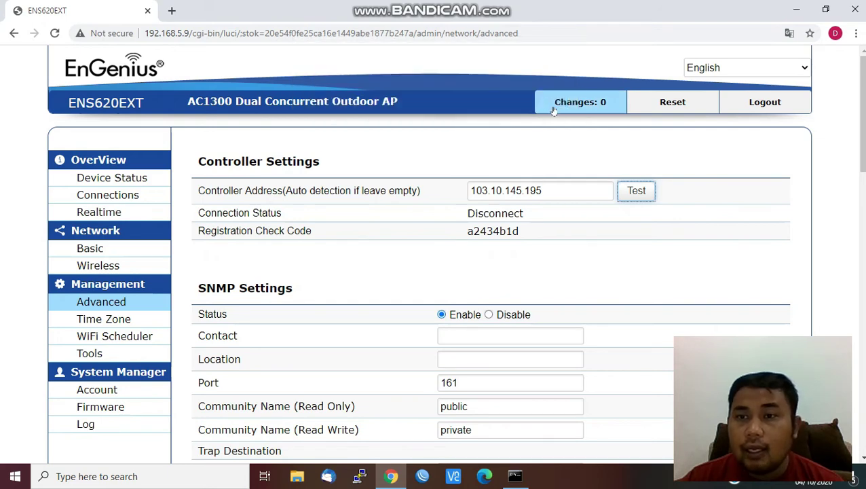
- Close Chrome and move the Command Prompt window with the ping results up the screen
{"action": "left_click", "coordinate": [858, 9]}
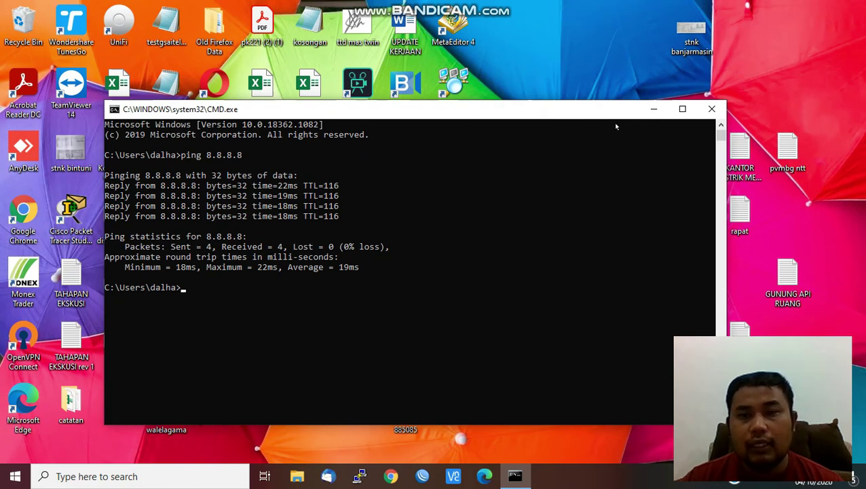
{"action": "left_click_drag", "start_coordinate": [613, 111], "coordinate": [601, 25]}
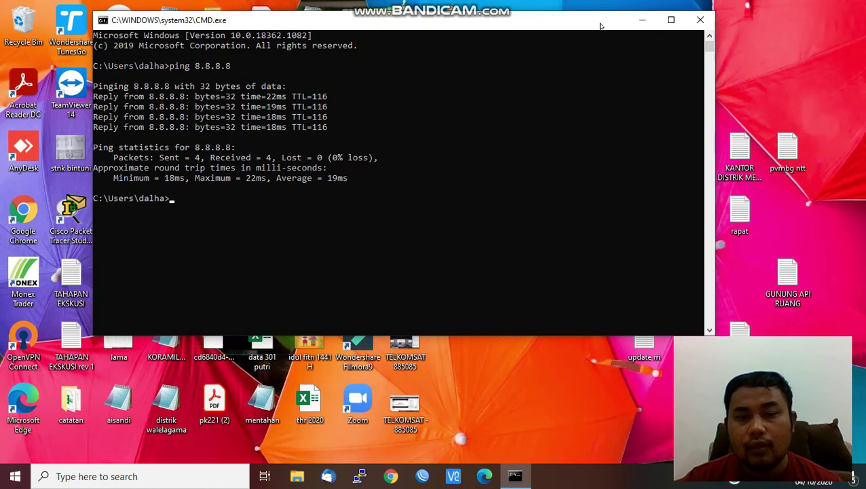